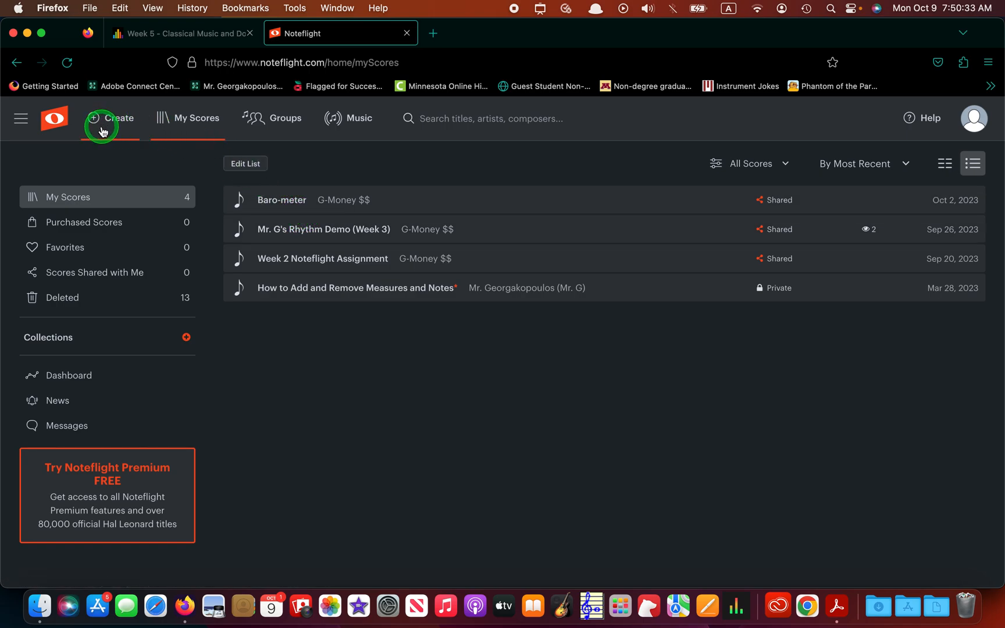
Open the Baro-meter score from the list of saved scores
{"action": "left_click", "coordinate": [279, 199]}
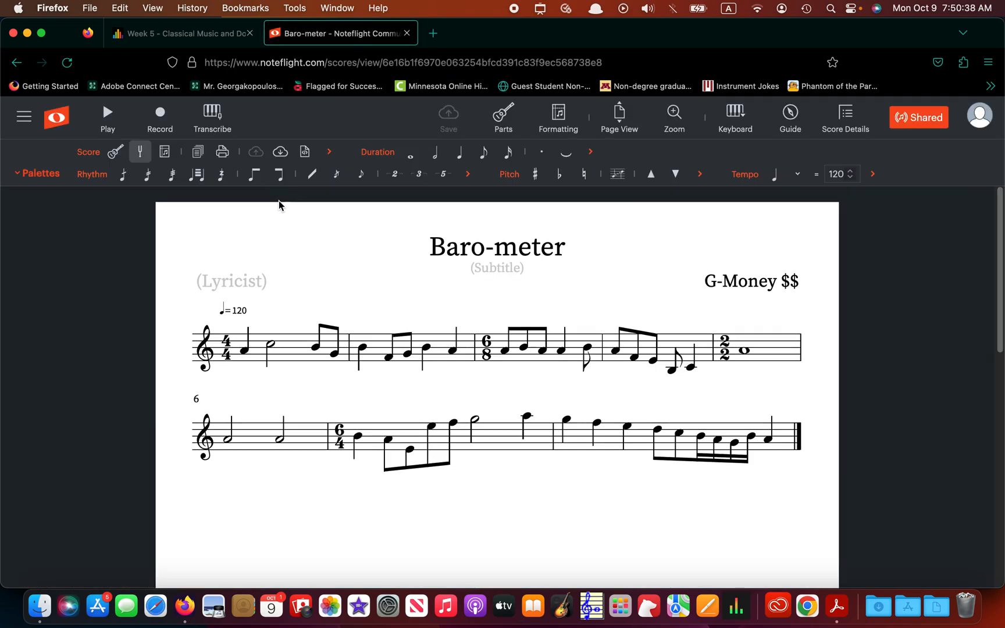
{"action": "left_click", "coordinate": [267, 360]}
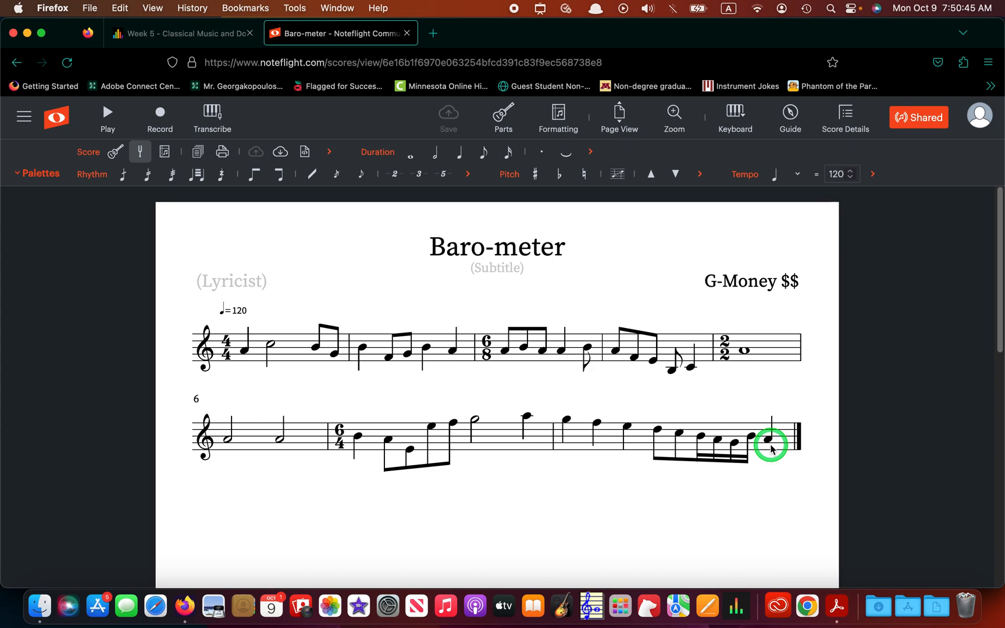
{"action": "left_click", "coordinate": [247, 353]}
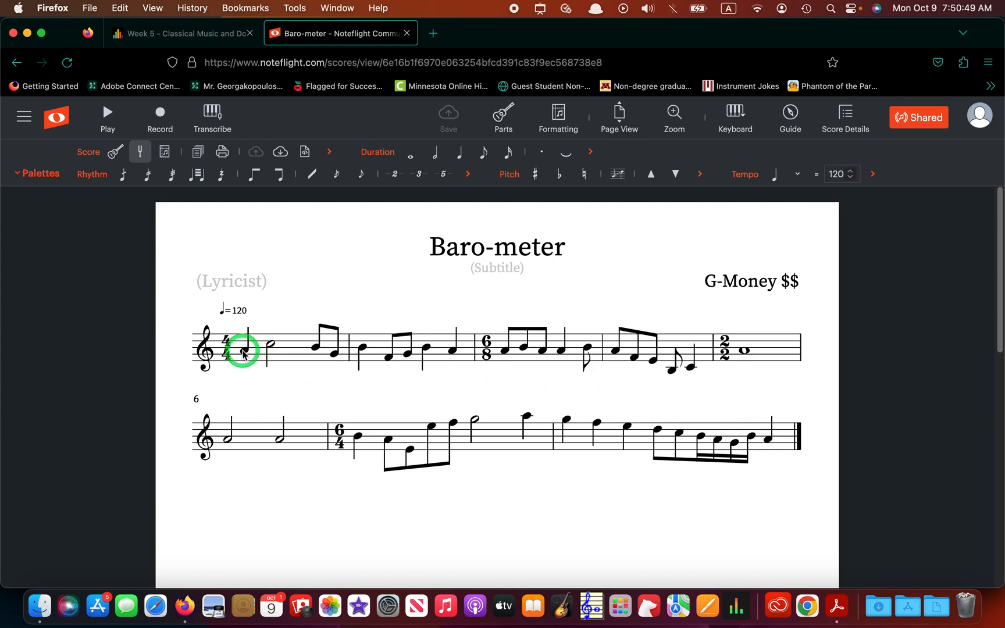
{"action": "key", "text": "space"}
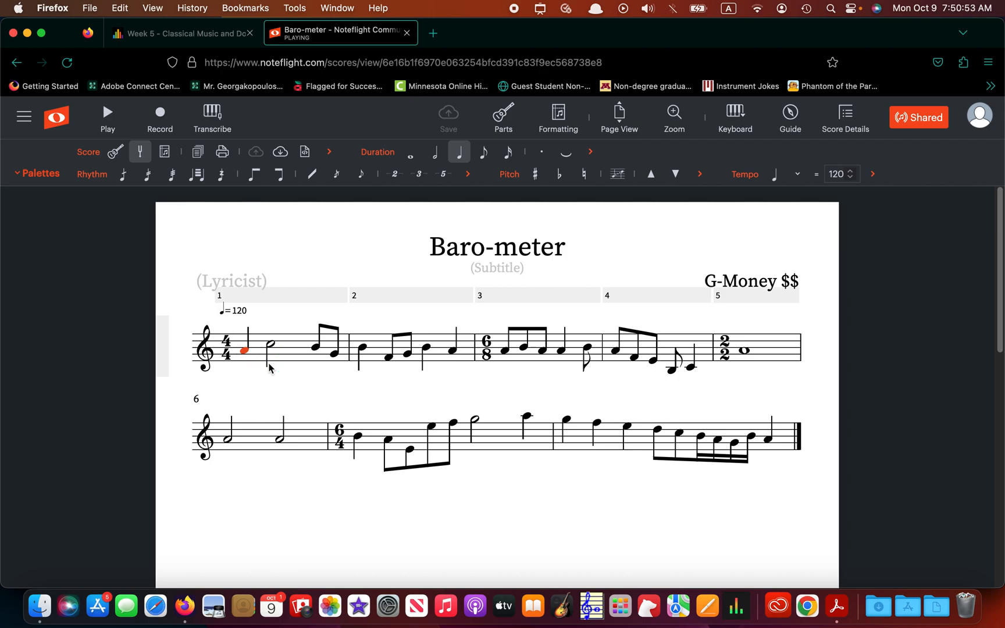
{"action": "key", "text": "Up"}
{"action": "key", "text": "Down"}
{"action": "left_click", "coordinate": [279, 376]}
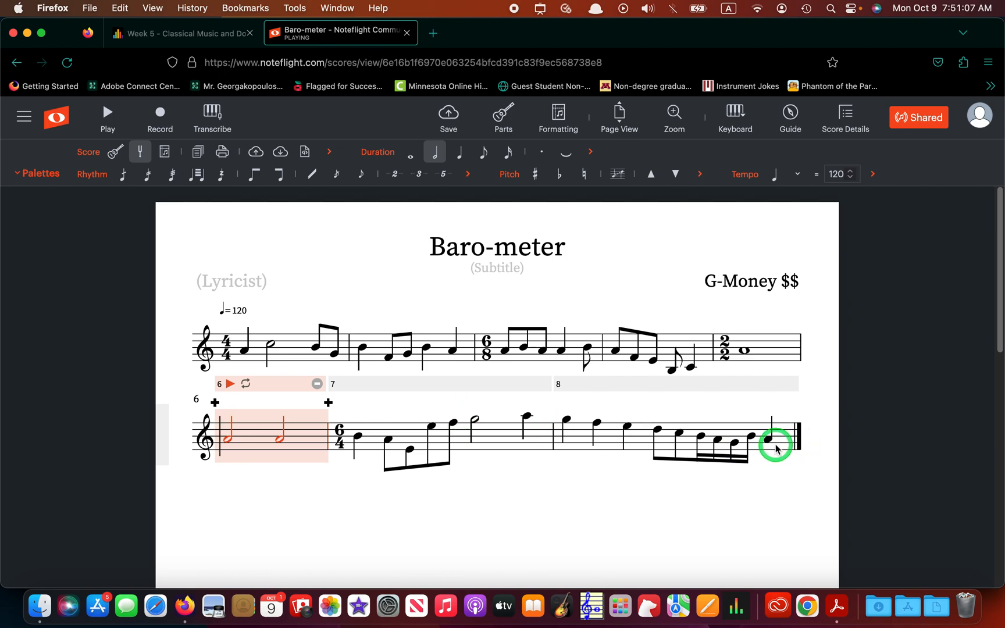
{"action": "left_click", "coordinate": [761, 496]}
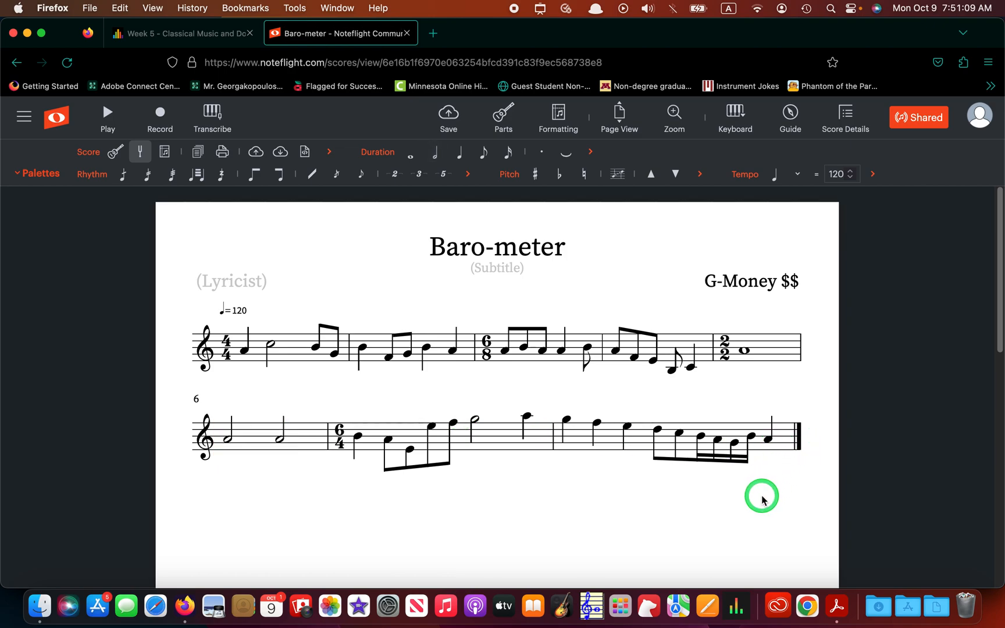
{"action": "left_click", "coordinate": [252, 395]}
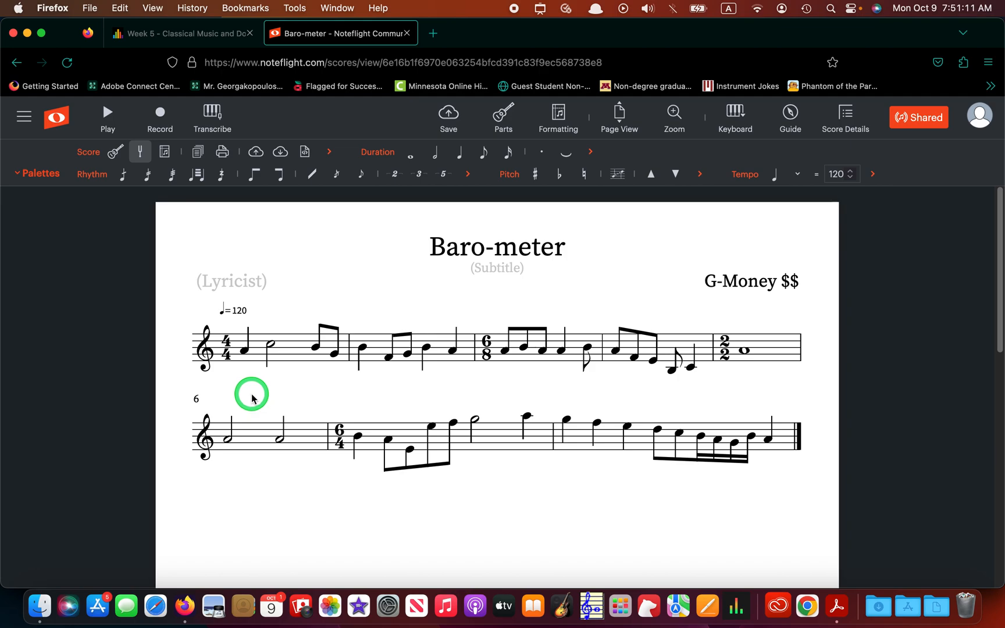
Add a Cello part from the Bowed Strings instruments to the score
{"action": "left_click", "coordinate": [504, 116]}
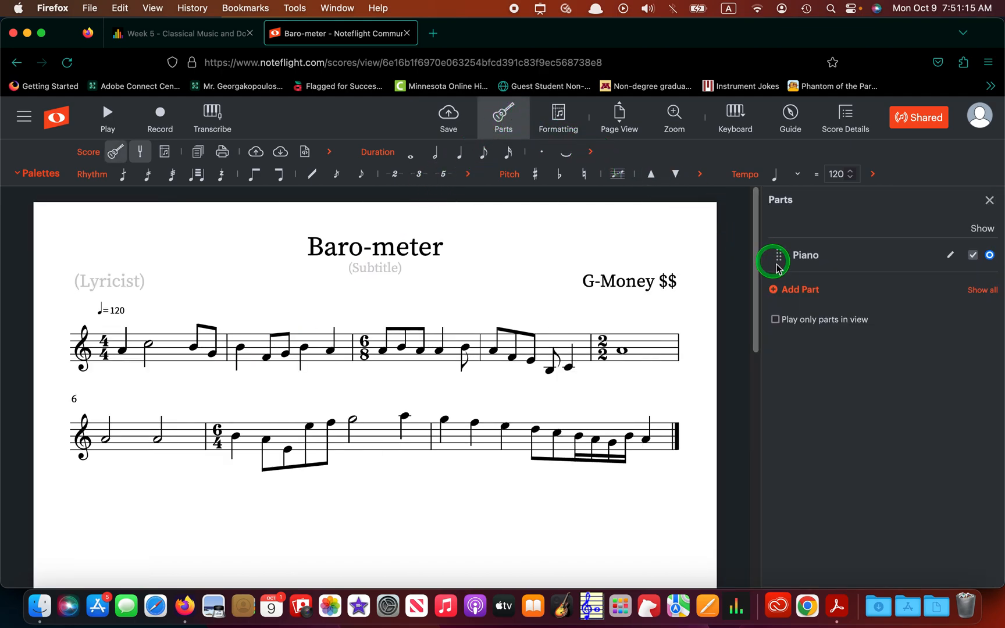
{"action": "left_click", "coordinate": [809, 302]}
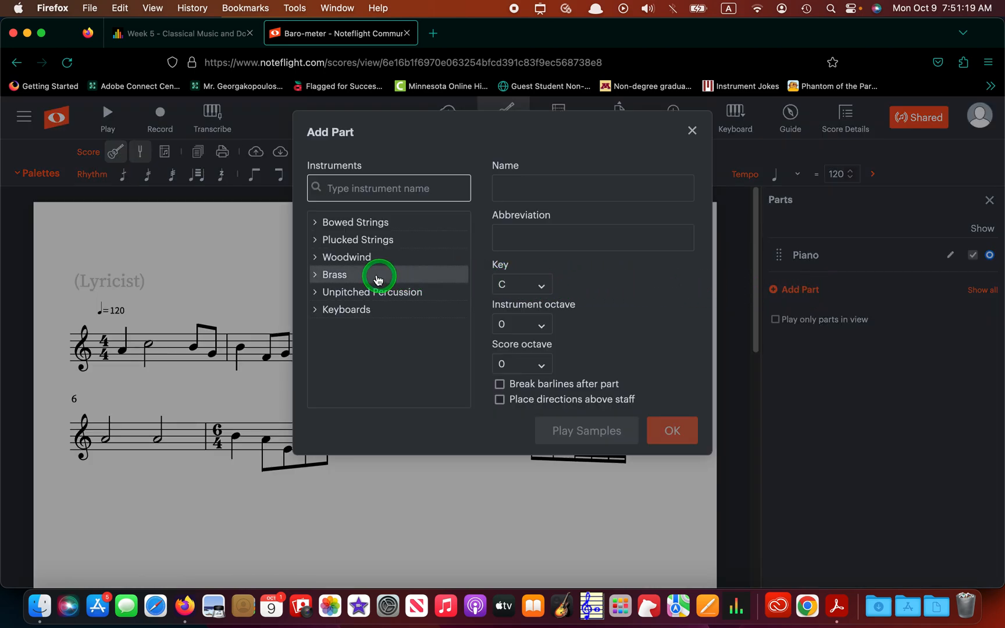
{"action": "left_click", "coordinate": [372, 225]}
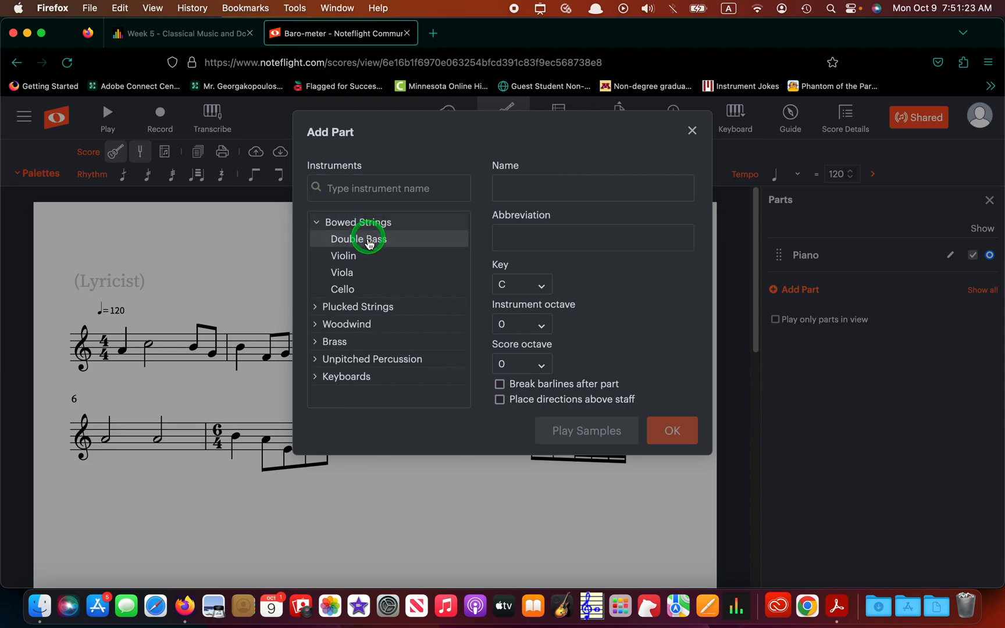
{"action": "left_click", "coordinate": [360, 290]}
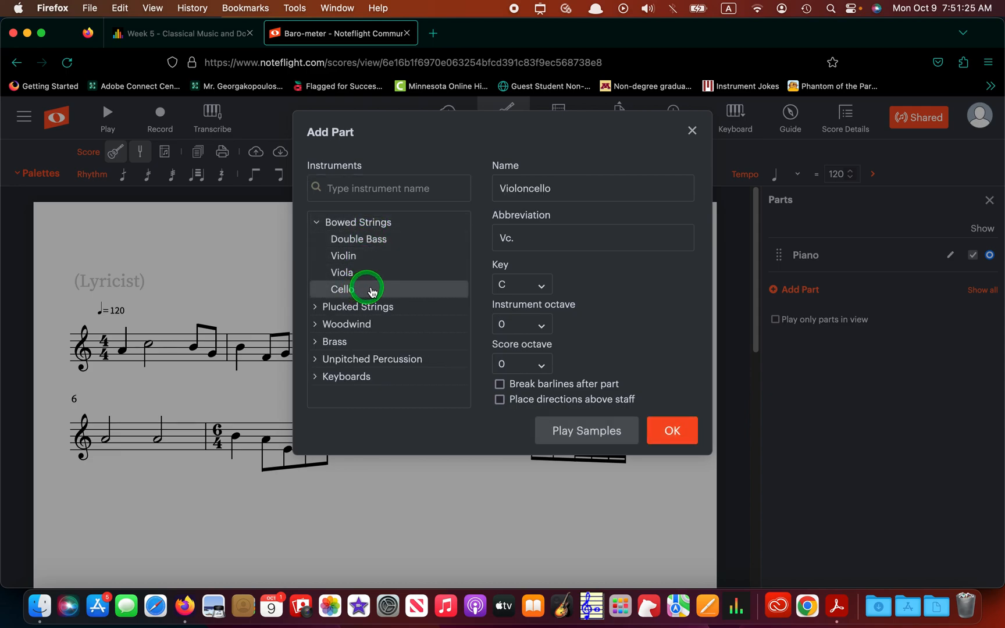
{"action": "left_click", "coordinate": [670, 430]}
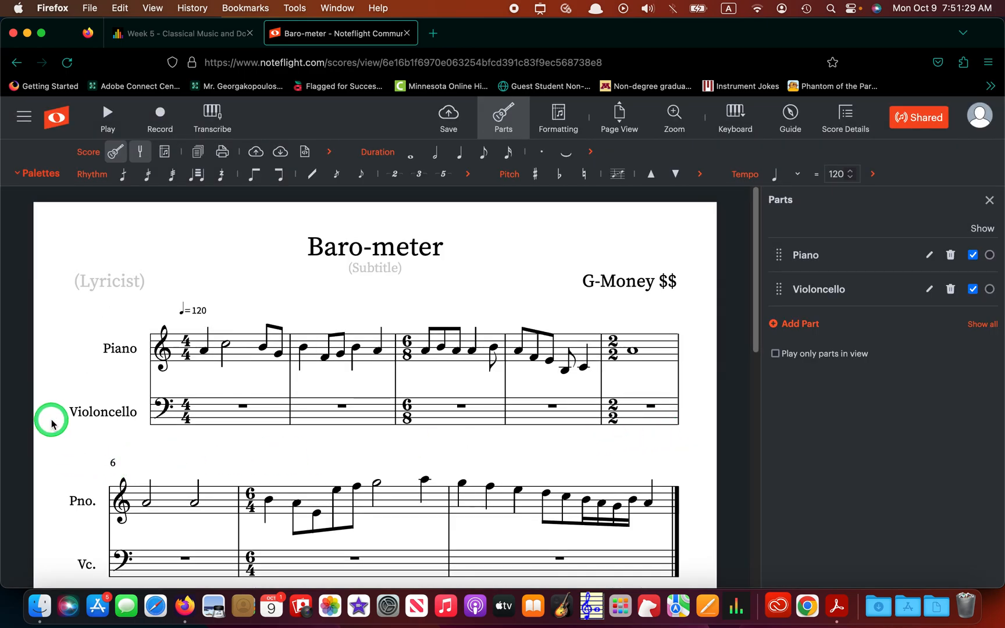
Fill measure 1 of the Violoncello staff with low A notes: a quarter, a half and two eighths, matching the piano rhythm
{"action": "scroll", "coordinate": [49, 419], "scroll_direction": "down", "scroll_amount": 3}
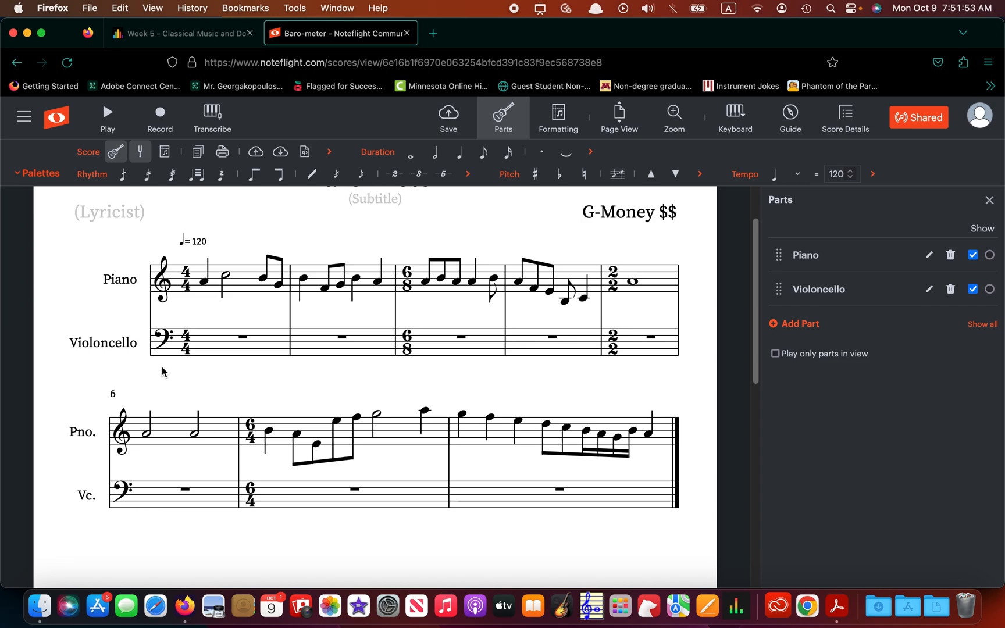
{"action": "left_click", "coordinate": [135, 371]}
{"action": "mouse_move", "coordinate": [146, 368]}
{"action": "left_mouse_down"}
{"action": "mouse_move", "coordinate": [175, 332]}
{"action": "mouse_move", "coordinate": [203, 331]}
{"action": "mouse_move", "coordinate": [384, 220]}
{"action": "left_mouse_up"}
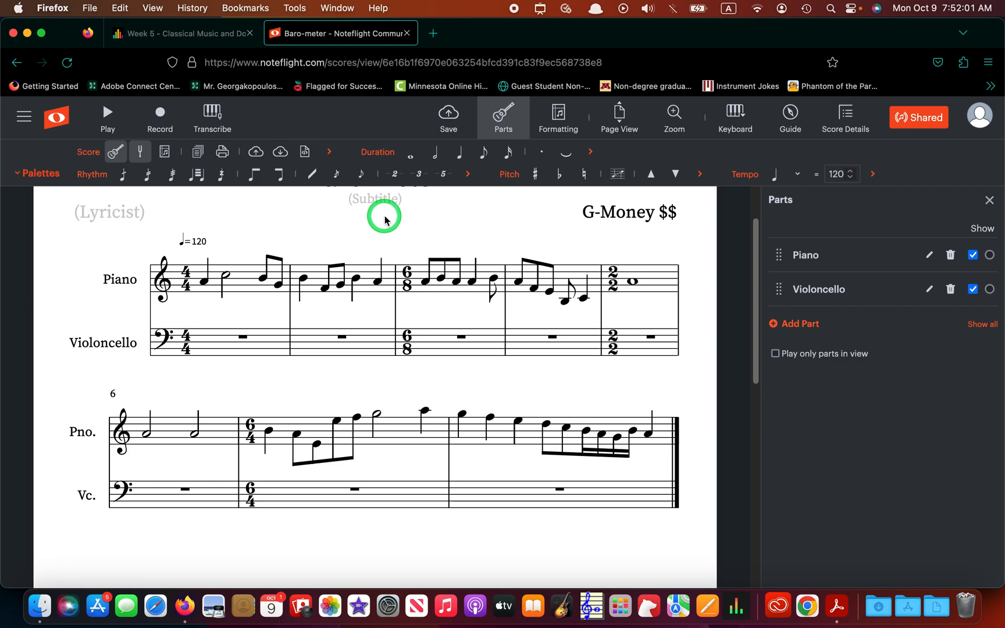
{"action": "left_click", "coordinate": [202, 337]}
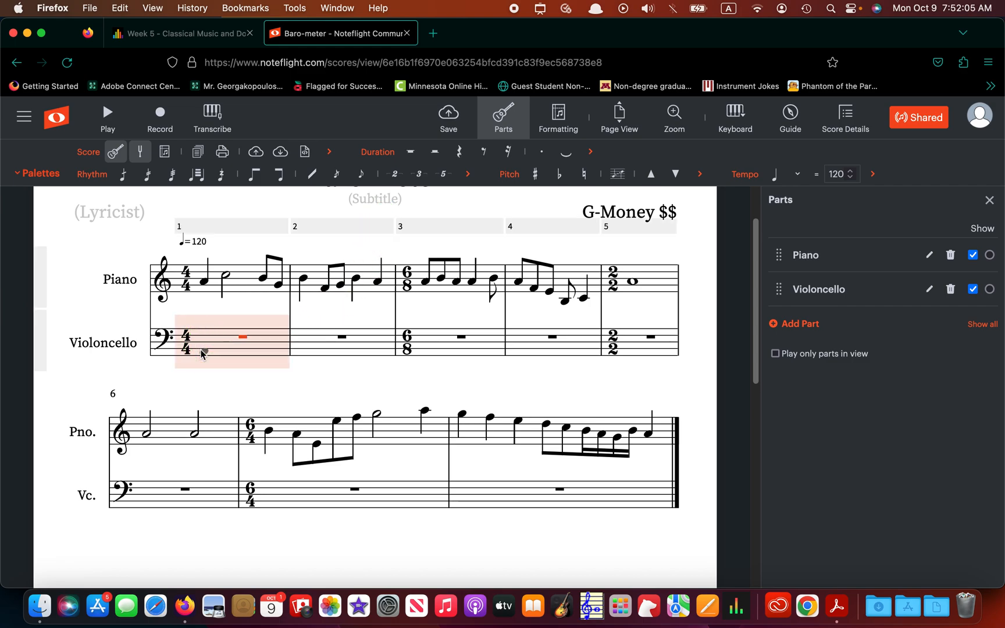
{"action": "left_click", "coordinate": [201, 351]}
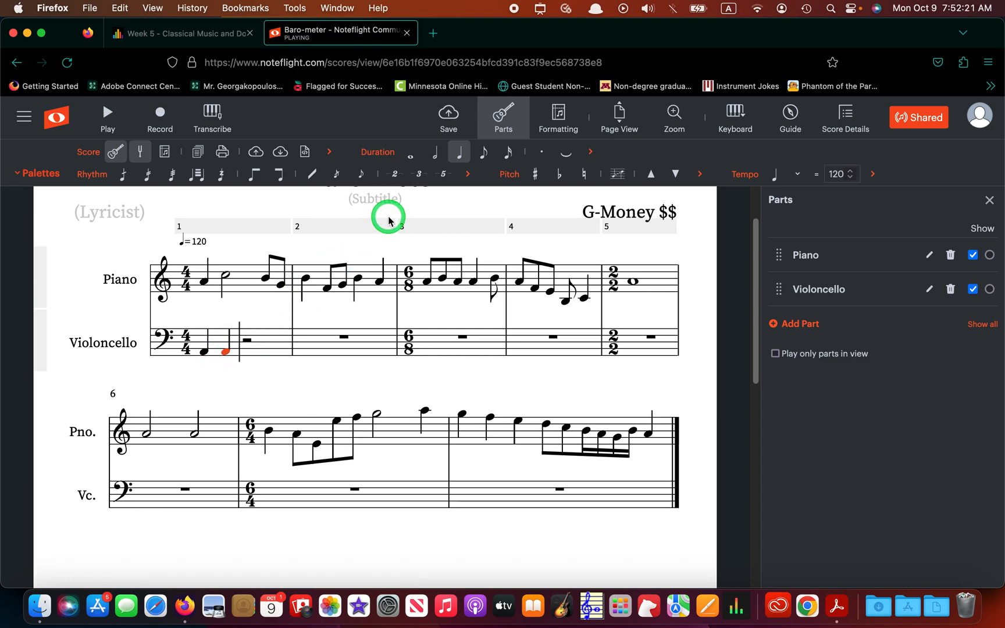
{"action": "left_click", "coordinate": [438, 159]}
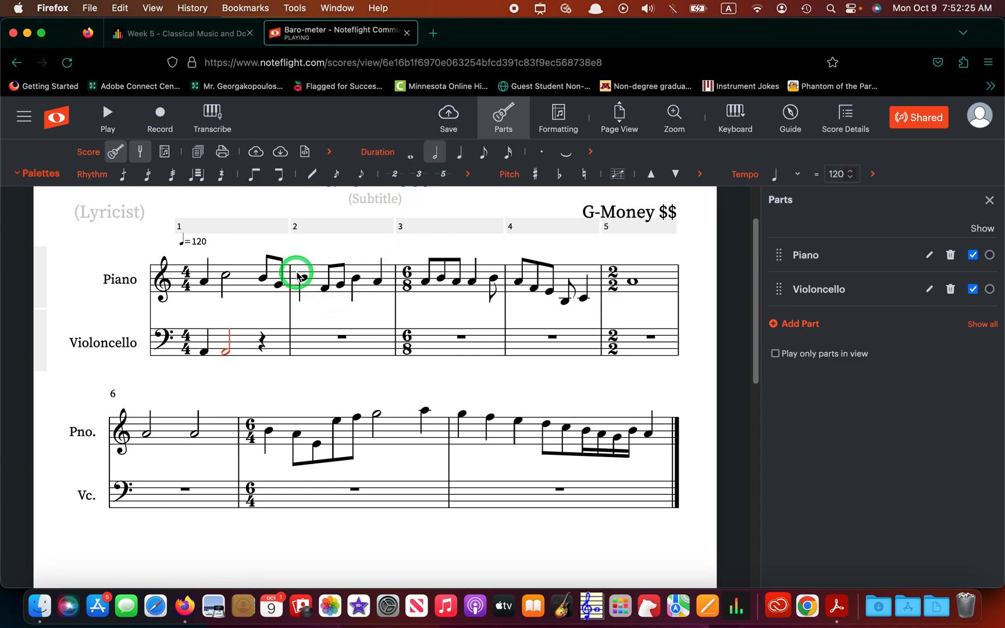
{"action": "left_click", "coordinate": [273, 348]}
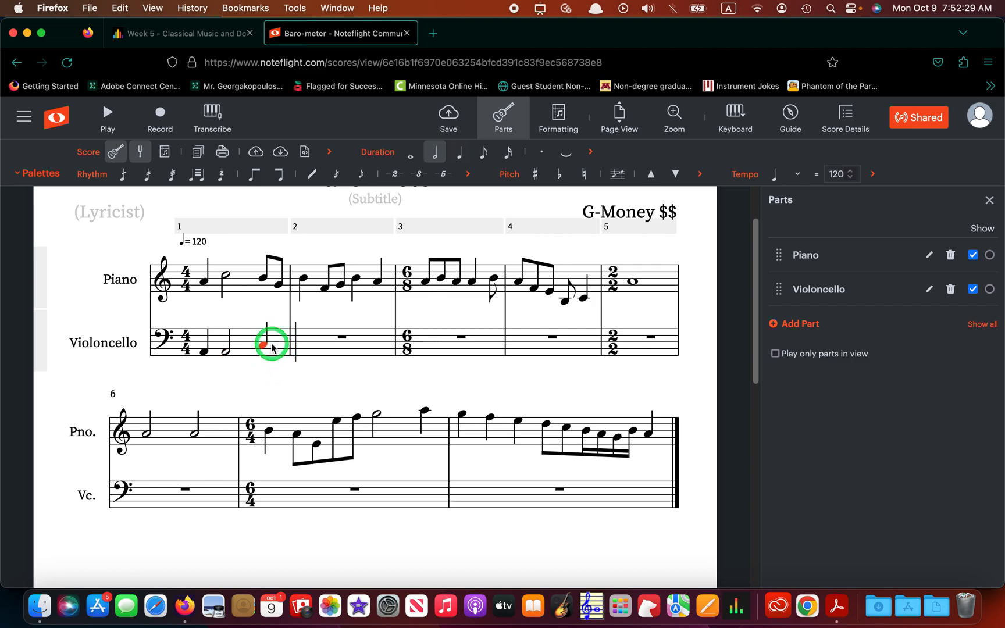
{"action": "left_click", "coordinate": [484, 154]}
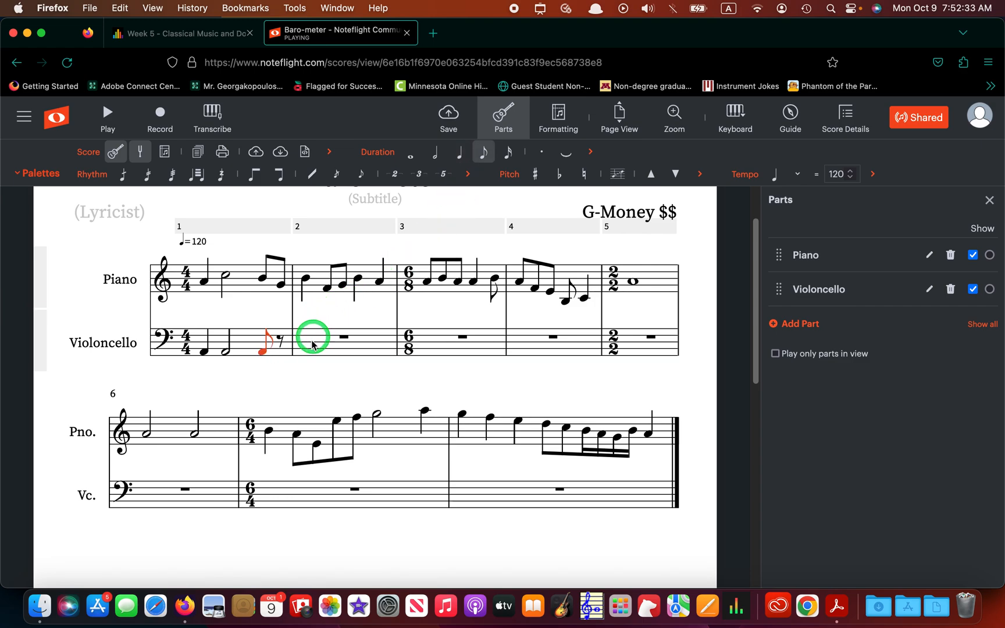
{"action": "left_click", "coordinate": [279, 352]}
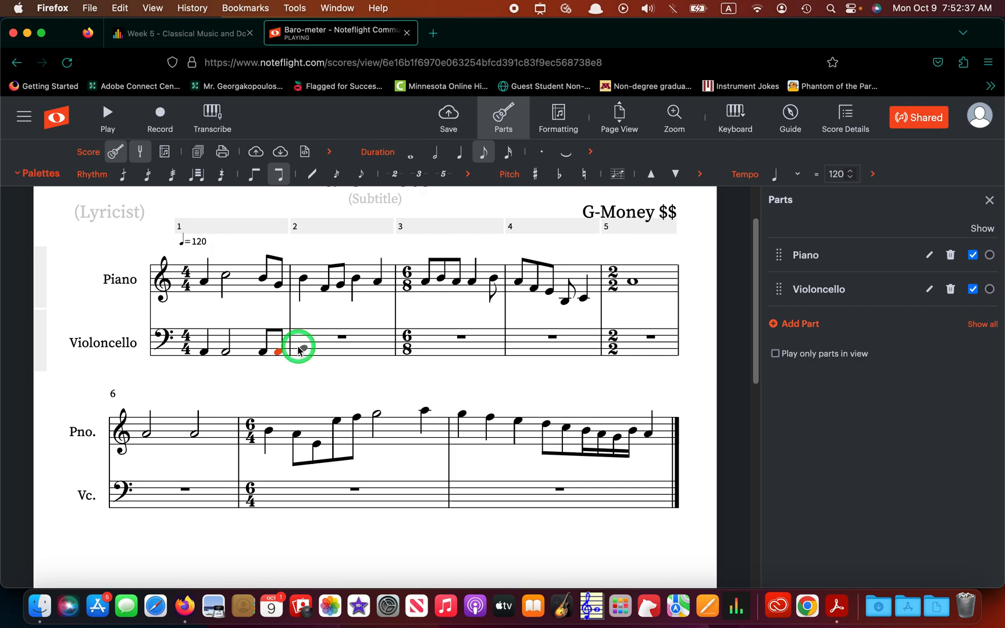
Fill measure 2 of the Violoncello staff with low A notes: a quarter, two eighths and two quarters, matching the piano rhythm
{"action": "left_click", "coordinate": [301, 347]}
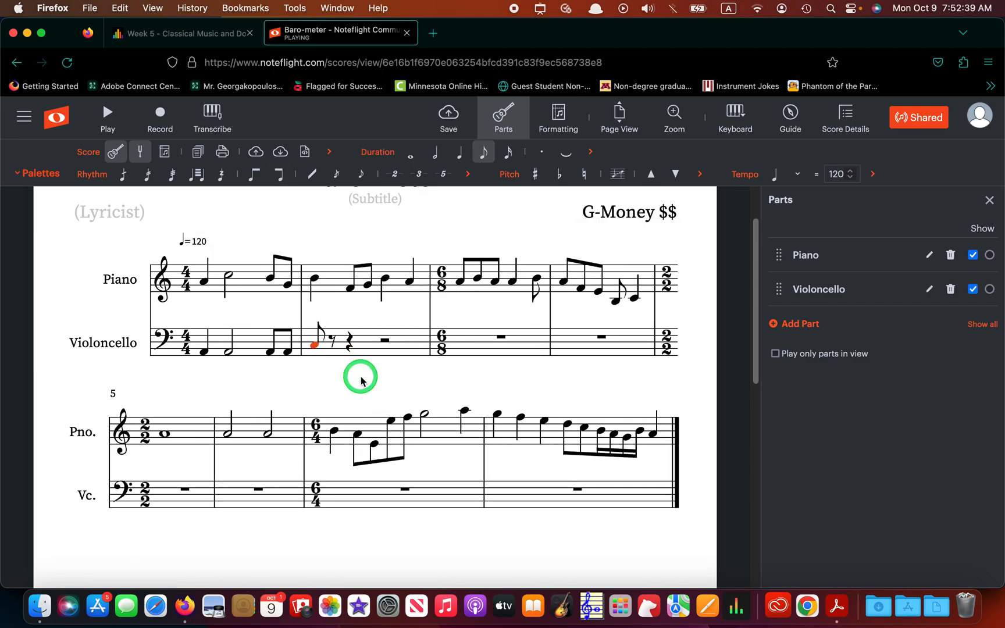
{"action": "key", "text": "Down"}
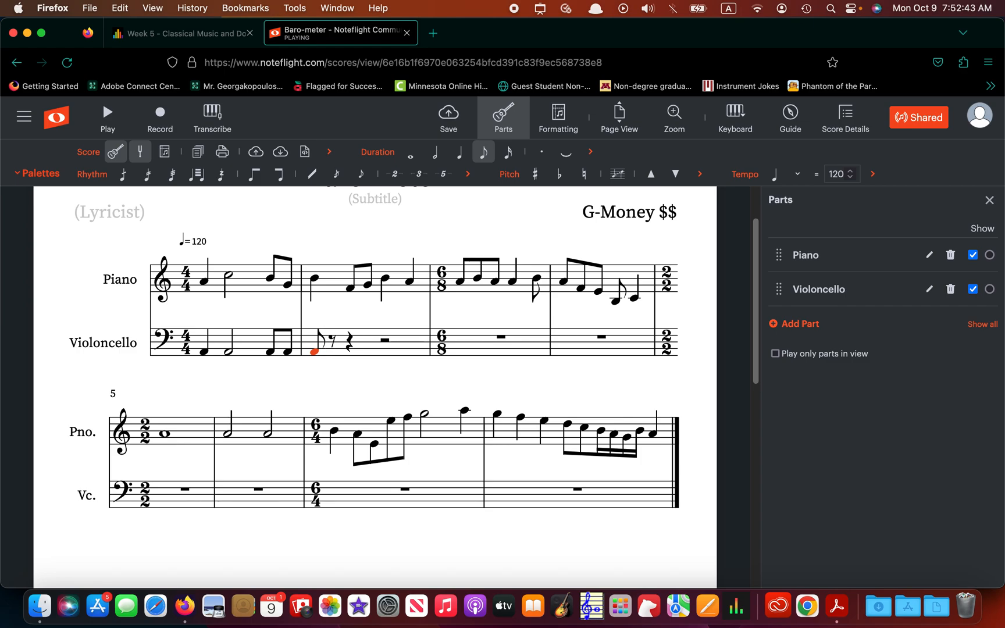
{"action": "left_click", "coordinate": [470, 161]}
{"action": "left_click", "coordinate": [324, 354]}
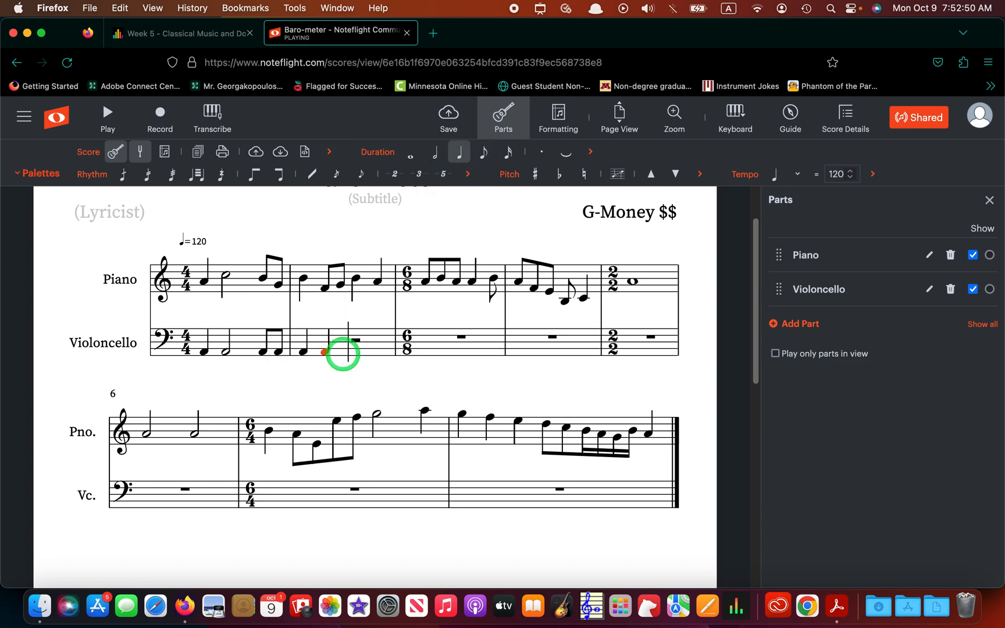
{"action": "left_click", "coordinate": [483, 153]}
{"action": "left_click", "coordinate": [341, 353]}
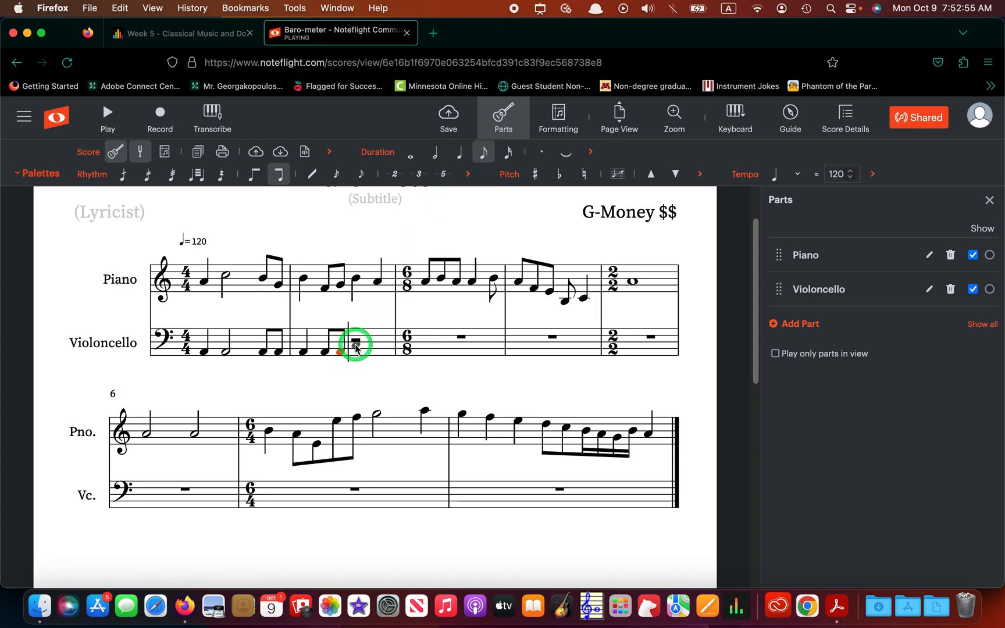
{"action": "left_click", "coordinate": [358, 348]}
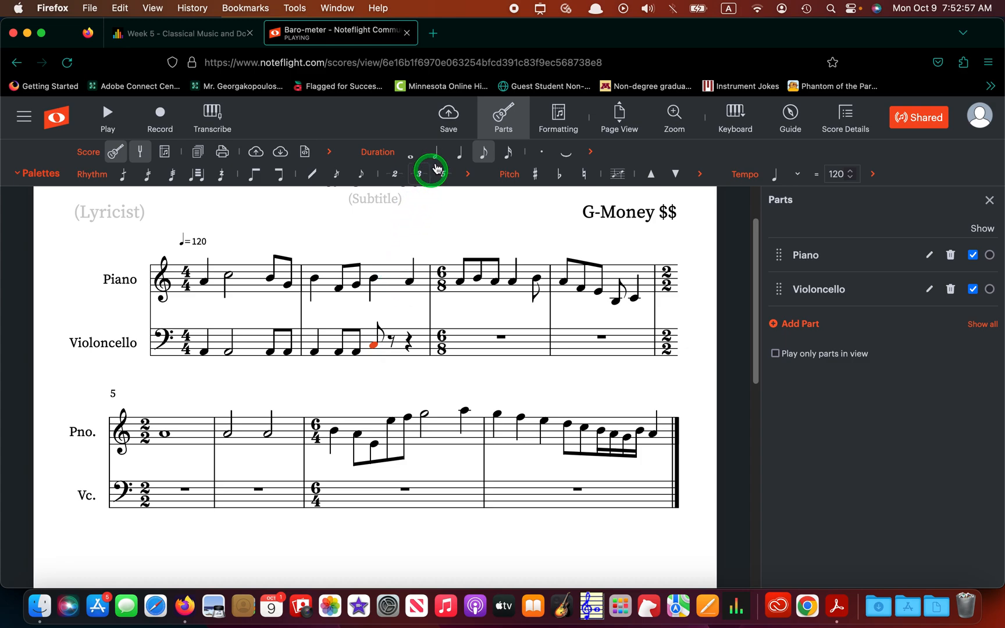
{"action": "left_click", "coordinate": [460, 156]}
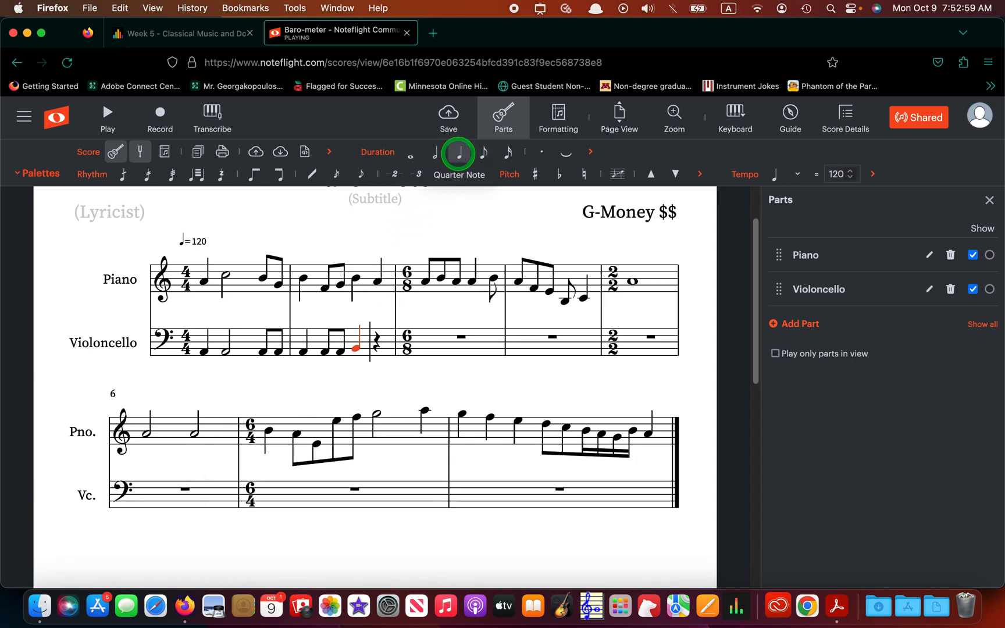
{"action": "left_click", "coordinate": [386, 353]}
{"action": "left_click", "coordinate": [378, 370]}
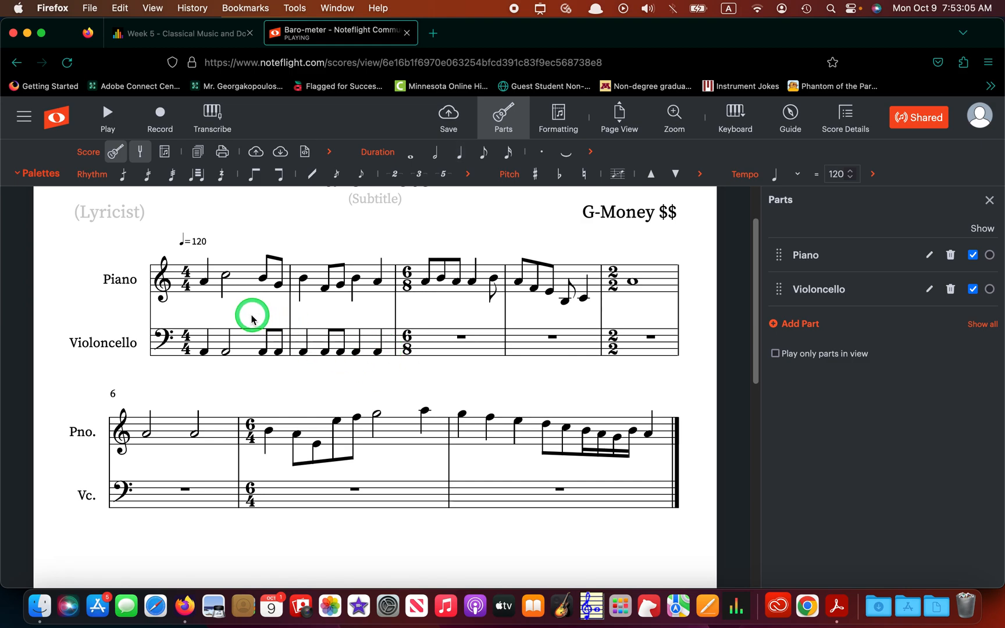
Play the score from measure 1 through the first two measures, pause, and return playback to the beginning
{"action": "left_click", "coordinate": [242, 293]}
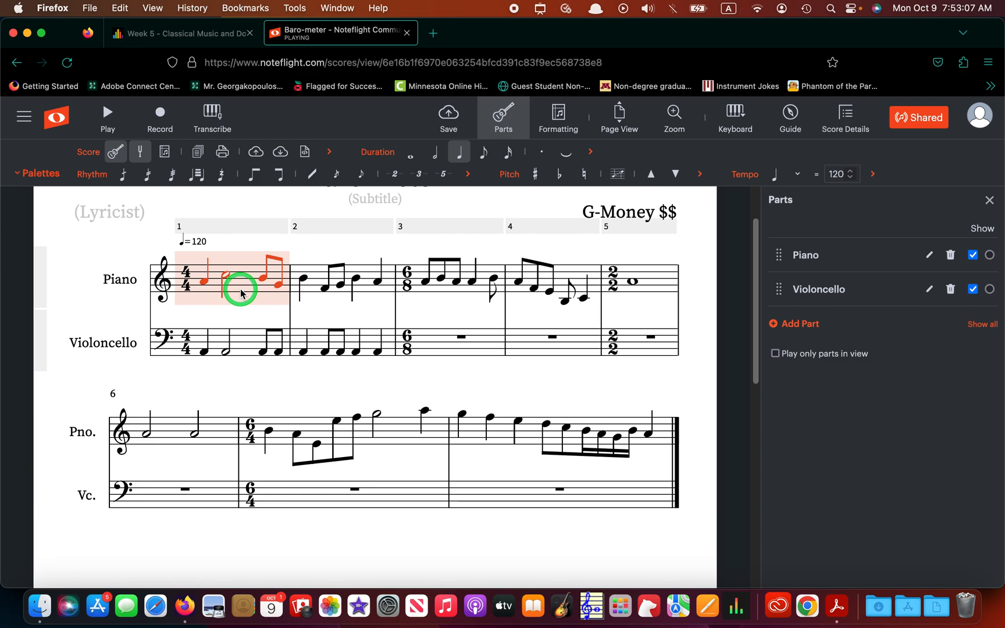
{"action": "left_click", "coordinate": [106, 114]}
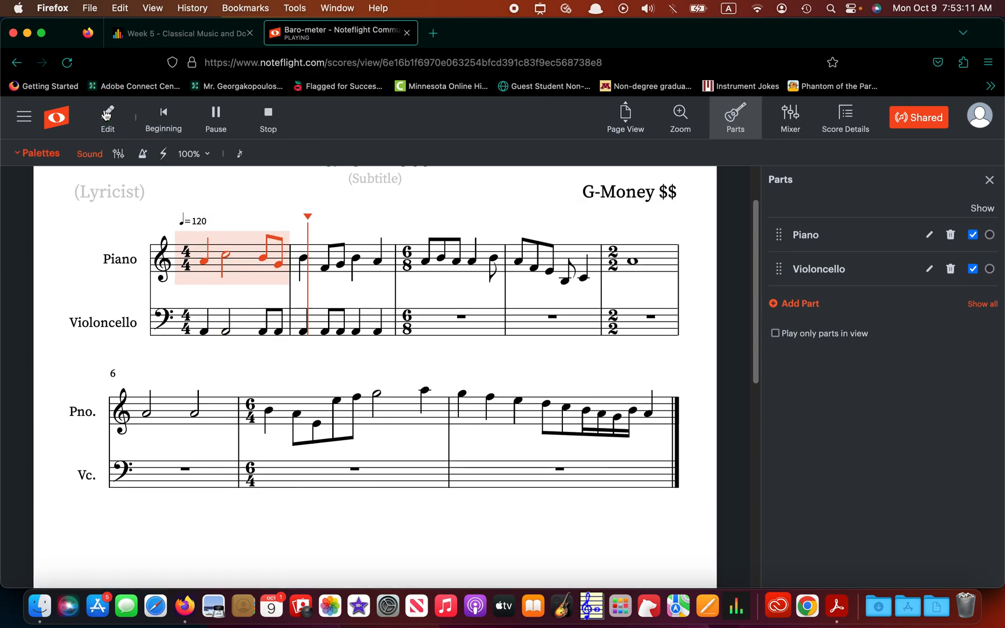
{"action": "left_click", "coordinate": [215, 116]}
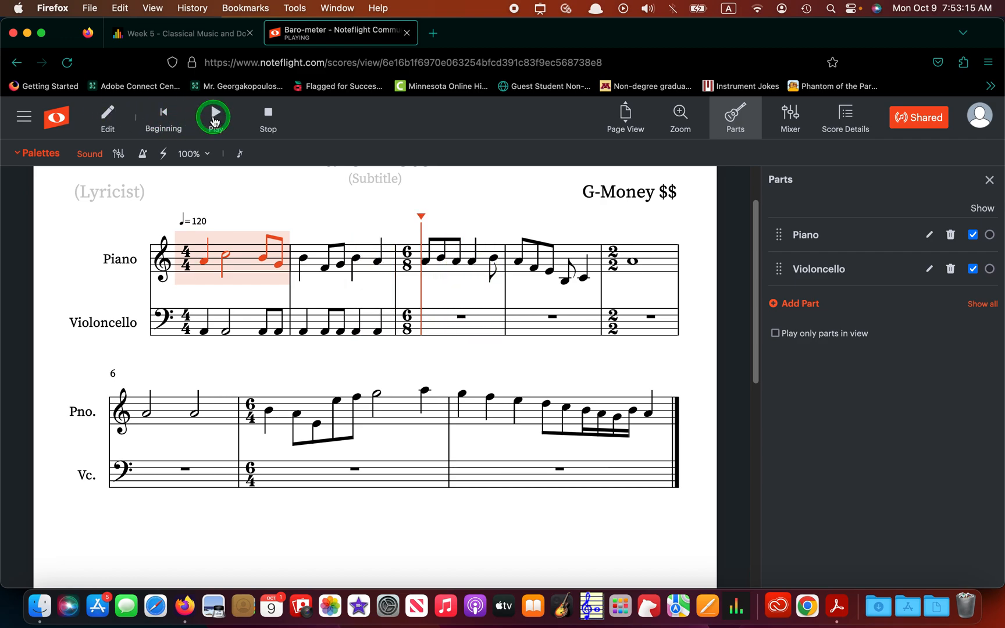
{"action": "left_click", "coordinate": [164, 119]}
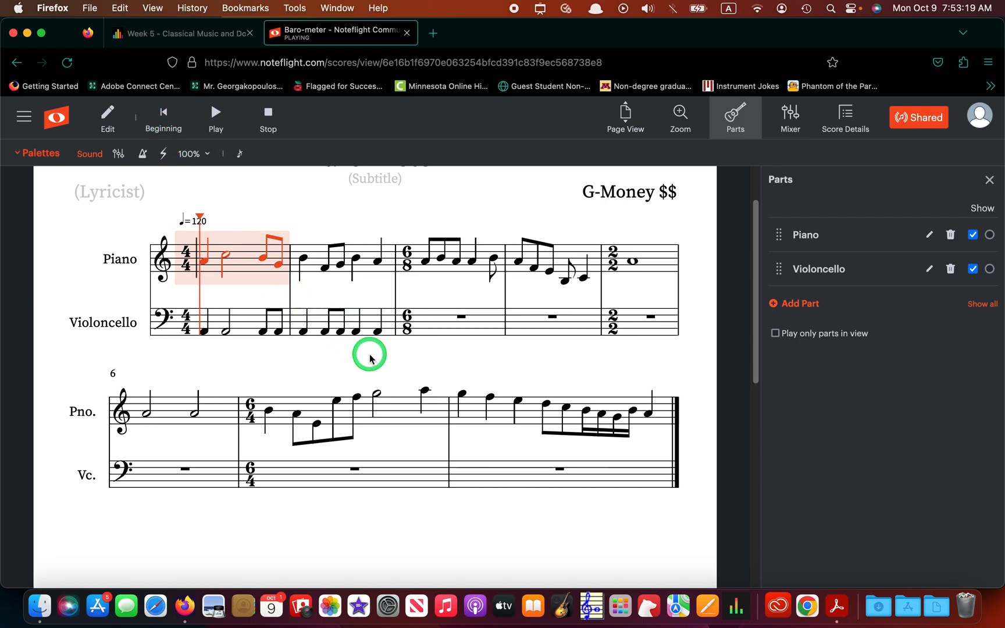
{"action": "scroll", "coordinate": [370, 354], "scroll_direction": "up", "scroll_amount": 1}
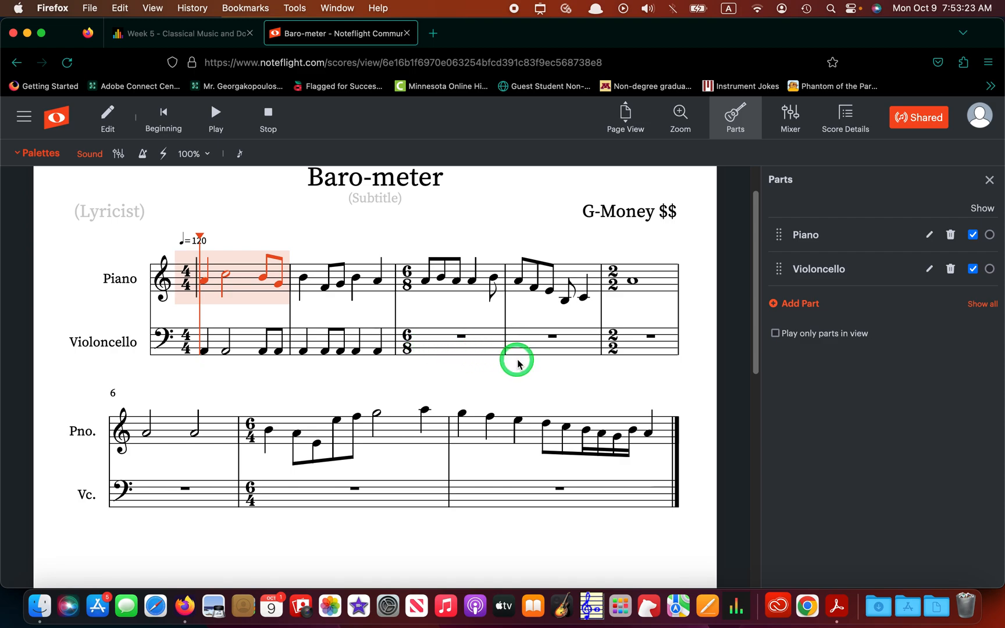
{"action": "left_click", "coordinate": [209, 366]}
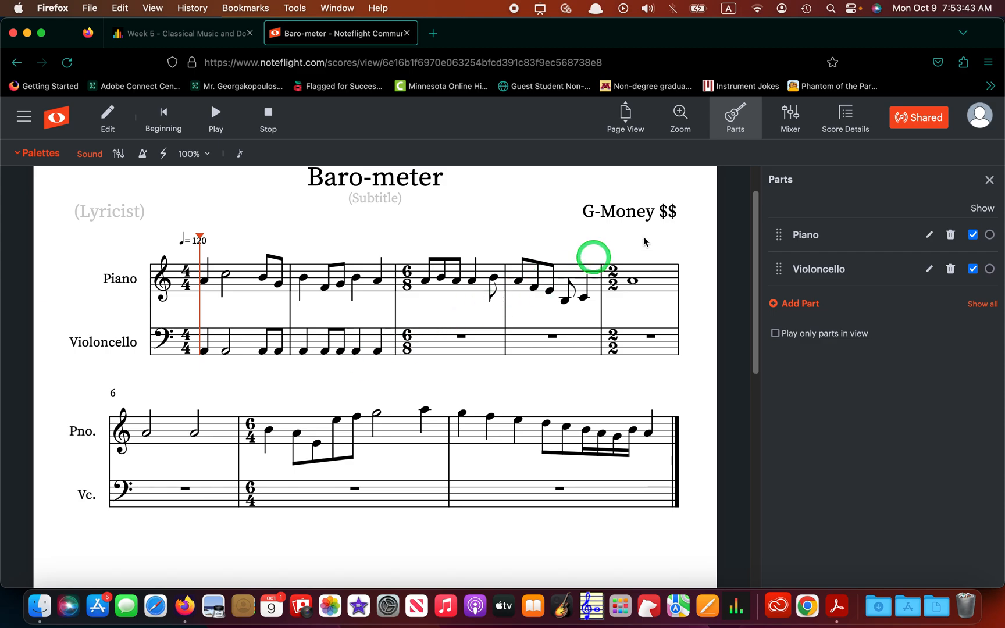
Copy the score's share link for anyone with a link to view, and save the sharing settings
{"action": "left_click", "coordinate": [928, 125]}
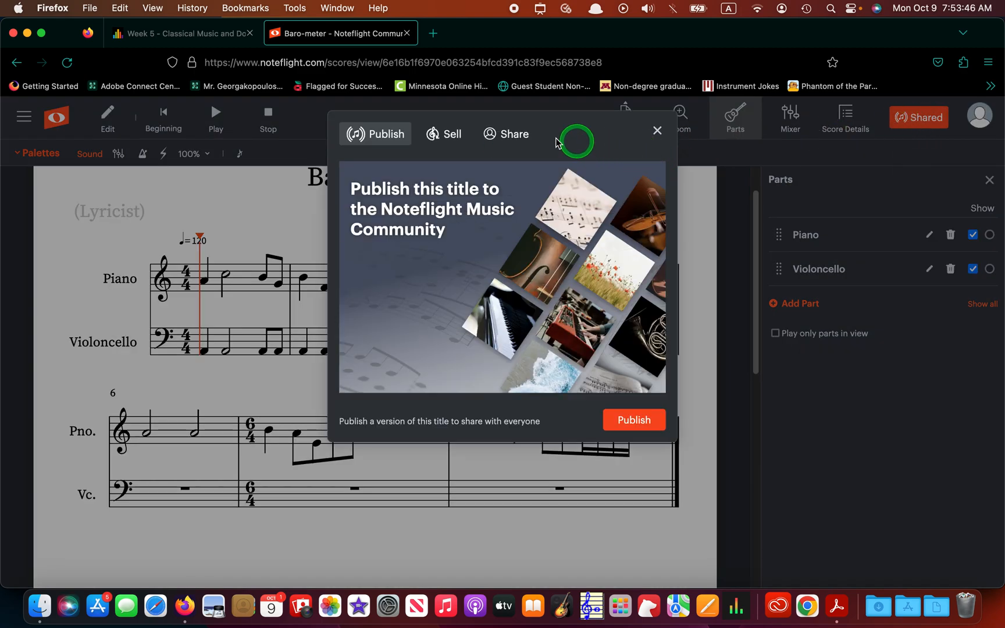
{"action": "left_click", "coordinate": [501, 134]}
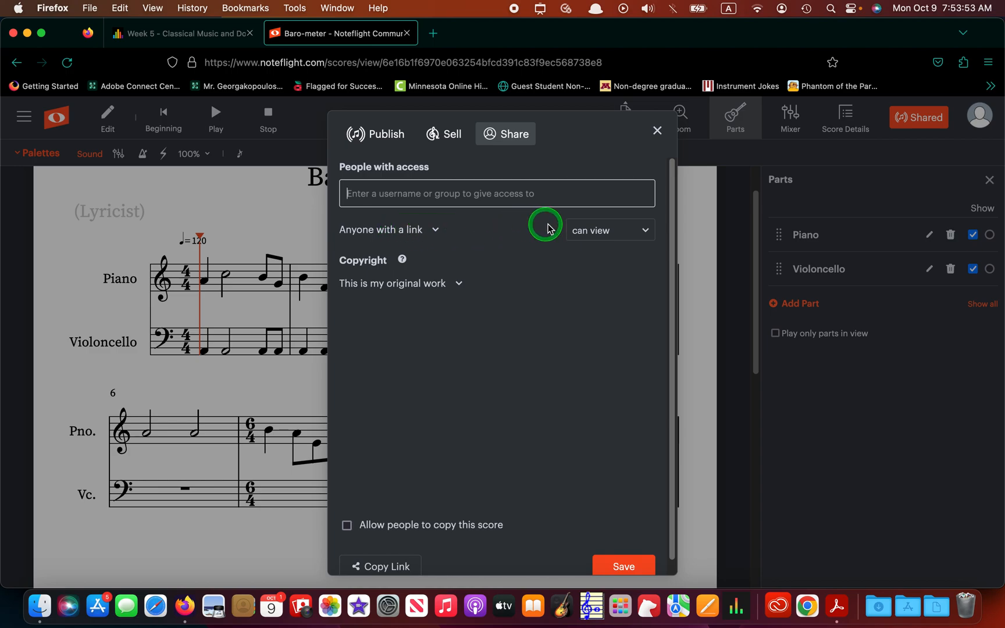
{"action": "left_click", "coordinate": [391, 567]}
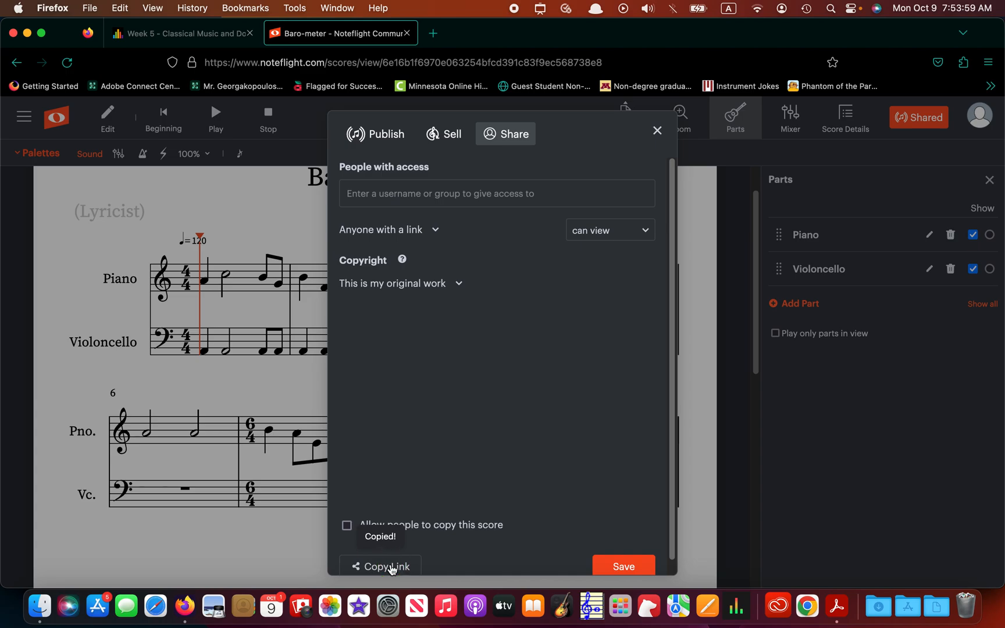
{"action": "left_click", "coordinate": [614, 567]}
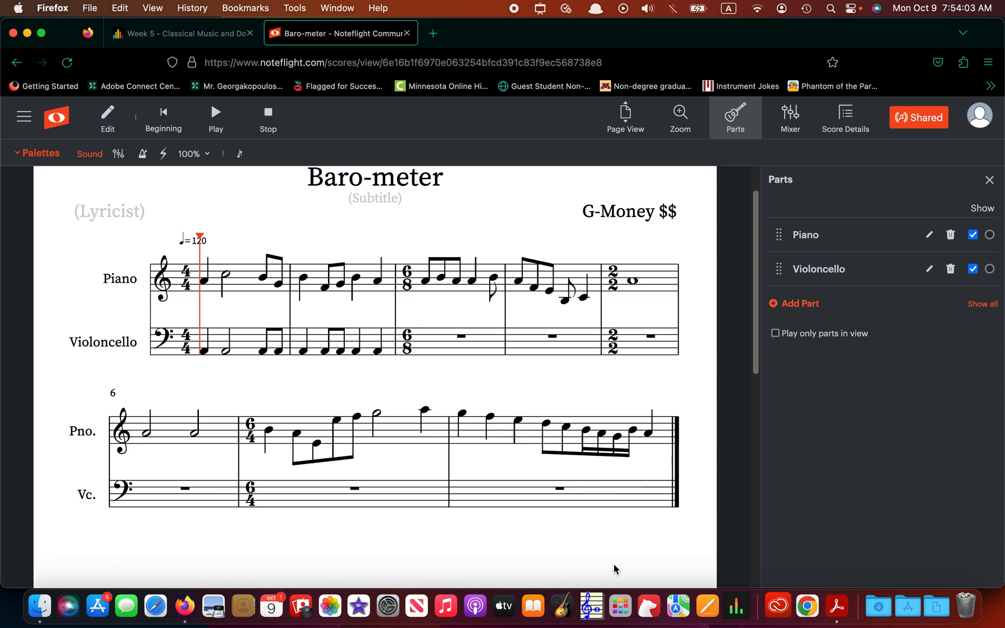